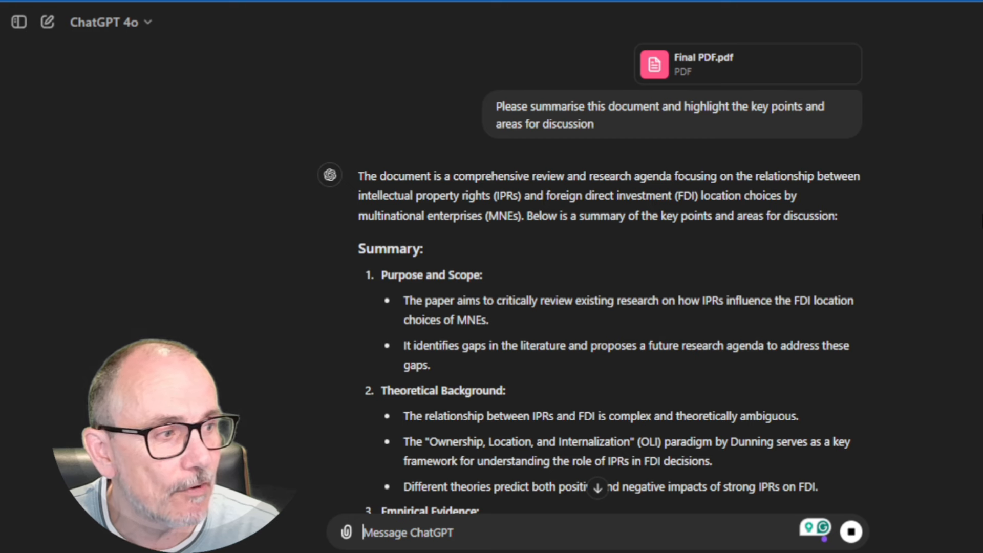
- Read through the summary of Final PDF.pdf, from the purpose and scope to the areas for discussion
{"action": "scroll", "coordinate": [589, 279], "scroll_direction": "down", "scroll_amount": 1}
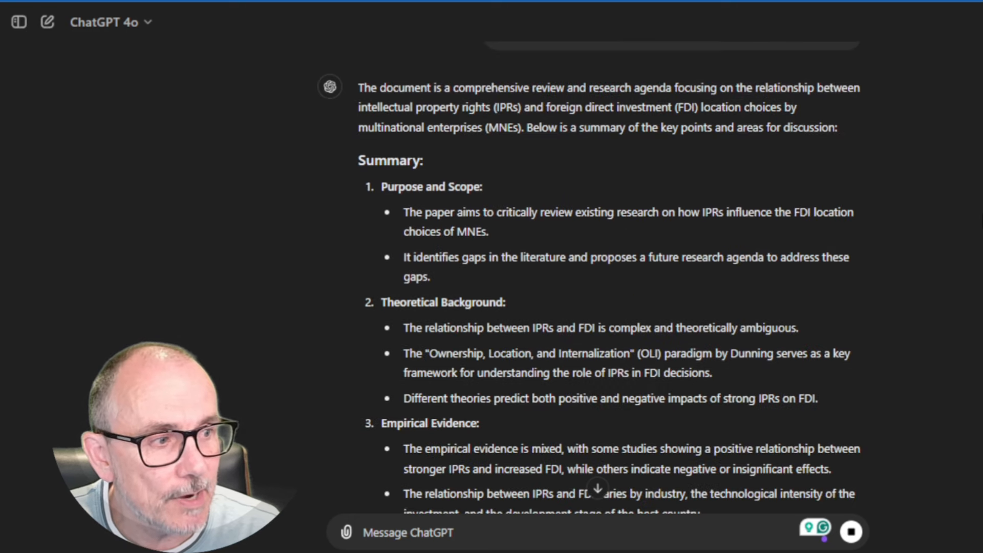
{"action": "scroll", "coordinate": [609, 277], "scroll_direction": "down", "scroll_amount": 2}
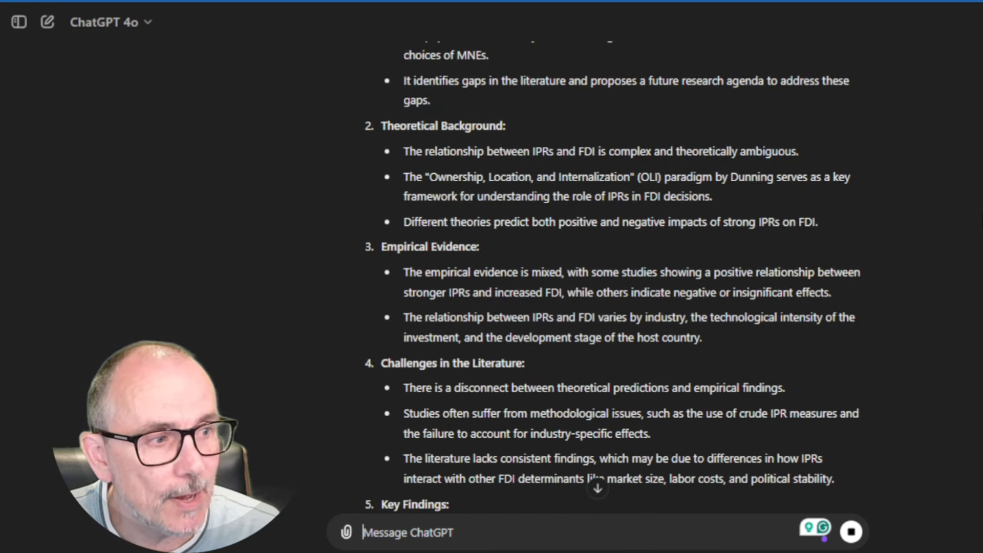
{"action": "scroll", "coordinate": [609, 278], "scroll_direction": "down", "scroll_amount": 2}
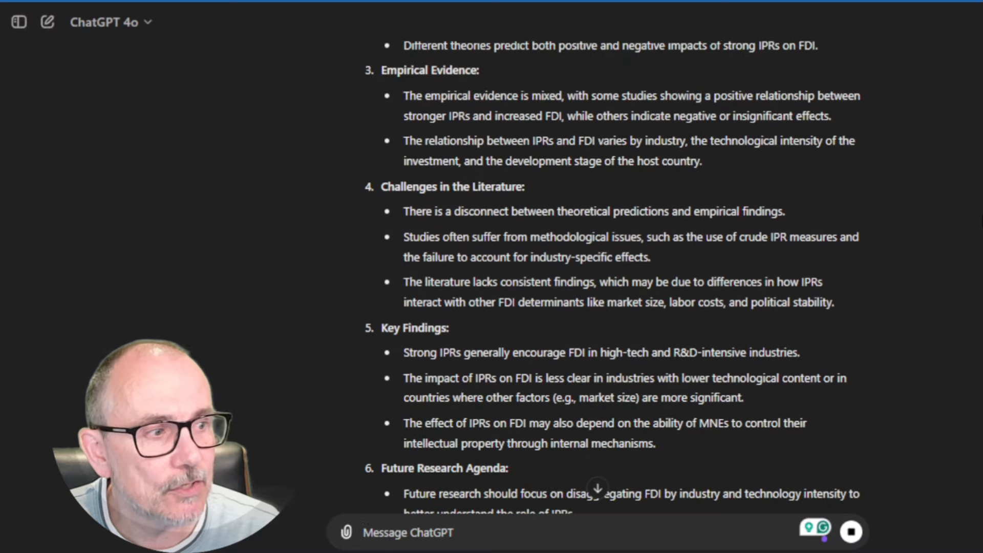
{"action": "scroll", "coordinate": [609, 276], "scroll_direction": "down", "scroll_amount": 1}
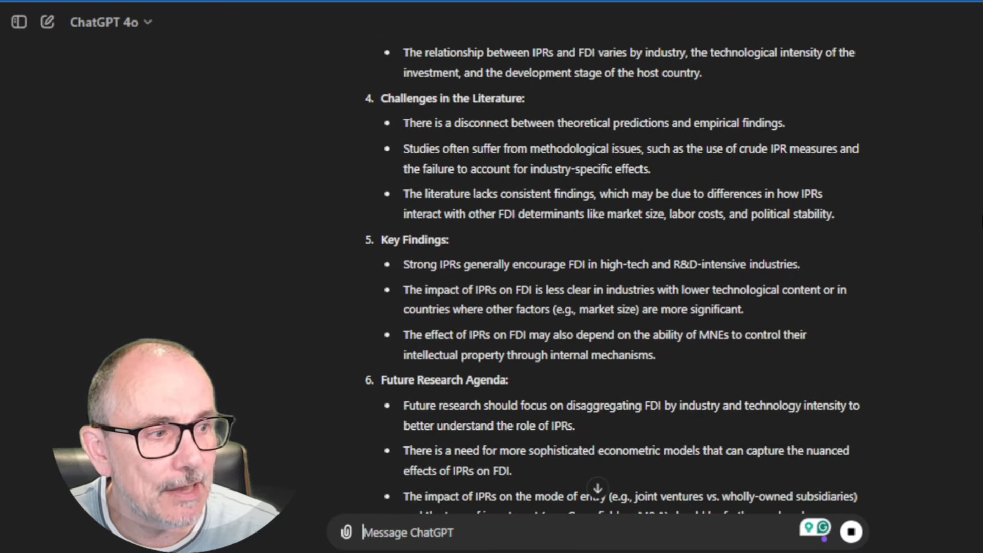
{"action": "scroll", "coordinate": [609, 277], "scroll_direction": "down", "scroll_amount": 2}
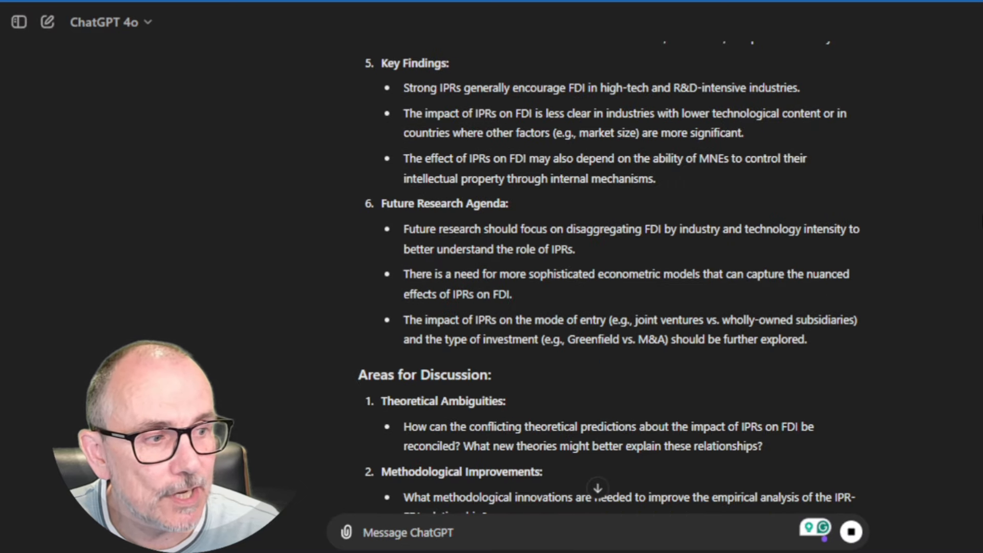
{"action": "scroll", "coordinate": [610, 276], "scroll_direction": "down", "scroll_amount": 1}
{"action": "scroll", "coordinate": [609, 277], "scroll_direction": "down", "scroll_amount": 1}
{"action": "scroll", "coordinate": [609, 277], "scroll_direction": "down", "scroll_amount": 1}
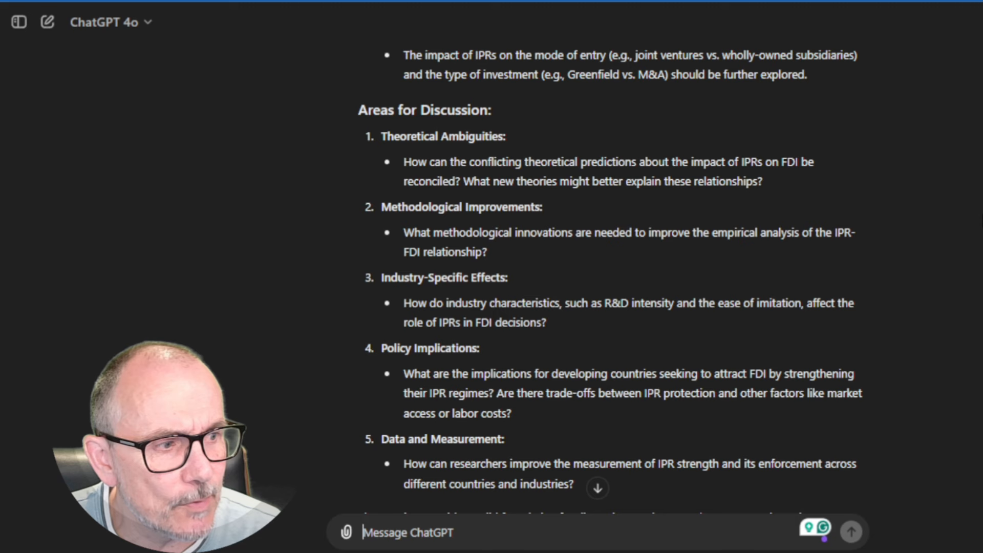
- Ask for the key concepts in the study of intellectual property rights and a plan or sequence of areas to learn for overall understanding
{"action": "scroll", "coordinate": [609, 277], "scroll_direction": "down", "scroll_amount": 1}
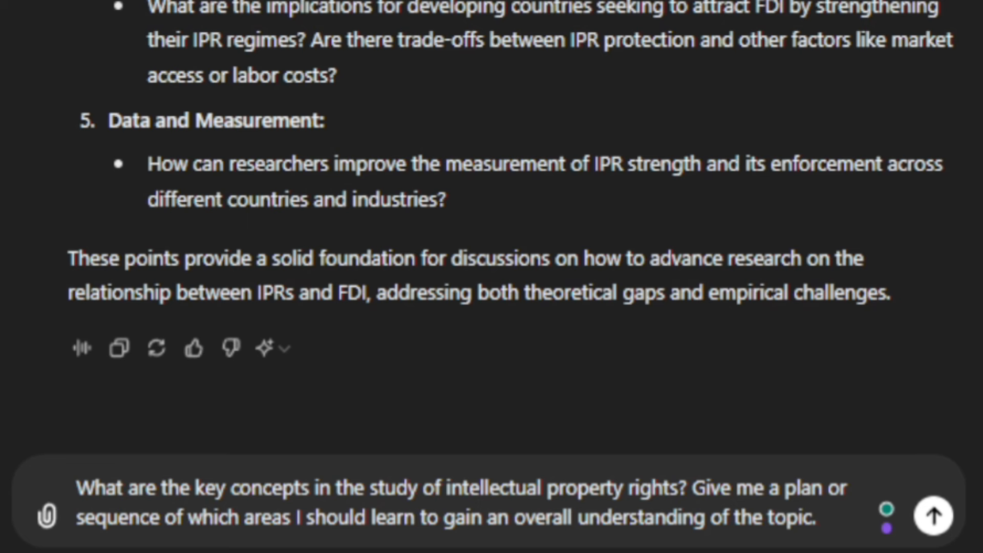
{"action": "key", "text": "Return"}
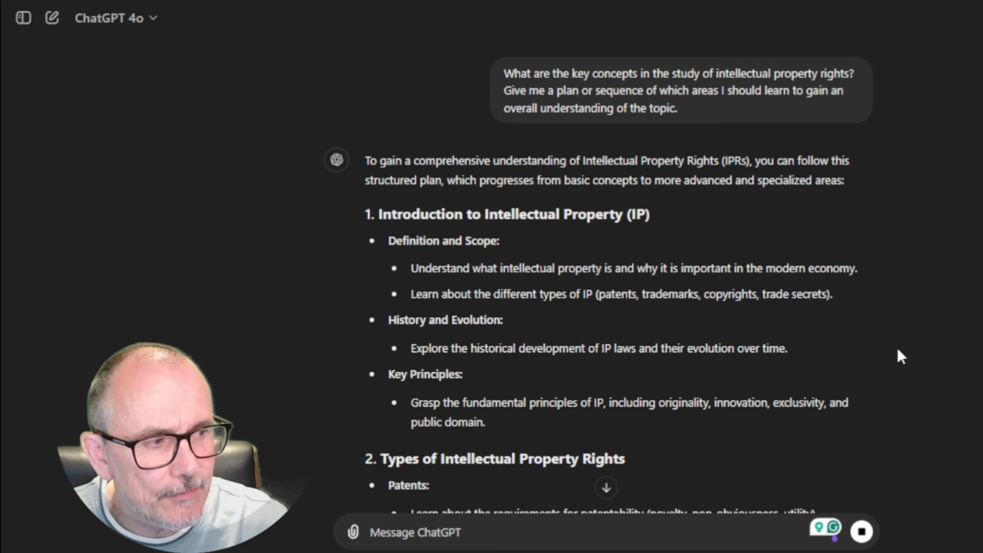
- Read through the intellectual property rights learning plan, from the introduction section to the suggested sequence
{"action": "scroll", "coordinate": [875, 324], "scroll_direction": "down", "scroll_amount": 2}
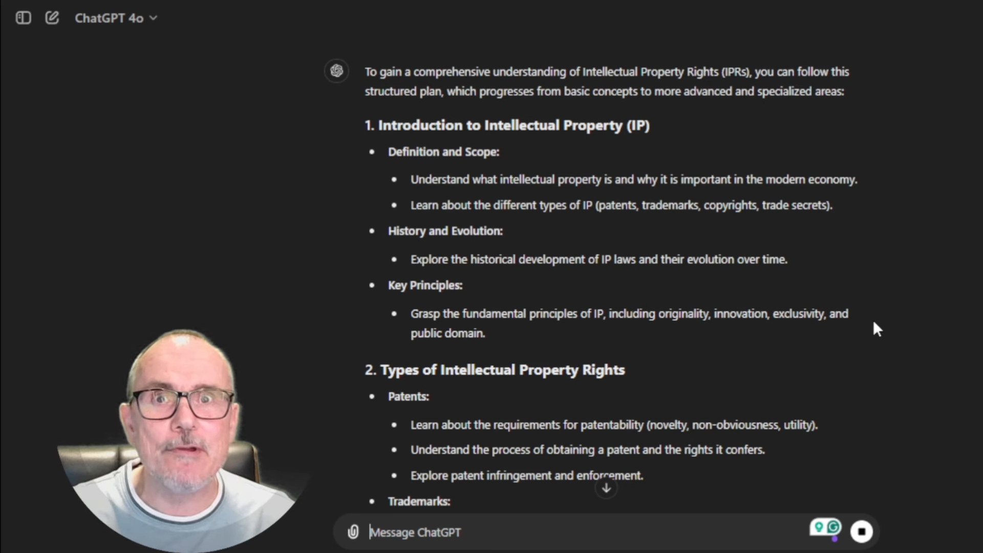
{"action": "scroll", "coordinate": [873, 323], "scroll_direction": "down", "scroll_amount": 1}
{"action": "scroll", "coordinate": [873, 320], "scroll_direction": "down", "scroll_amount": 3}
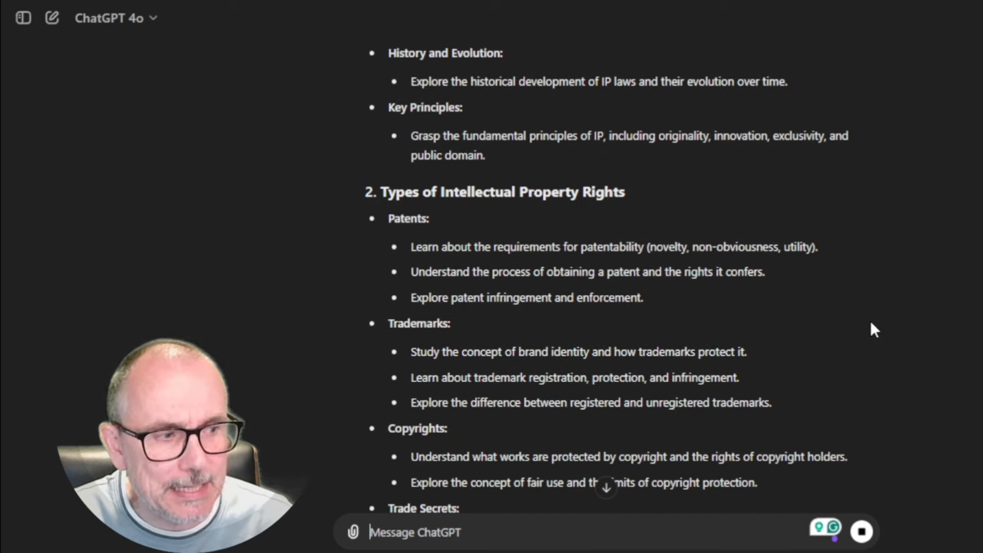
{"action": "scroll", "coordinate": [868, 330], "scroll_direction": "down", "scroll_amount": 3}
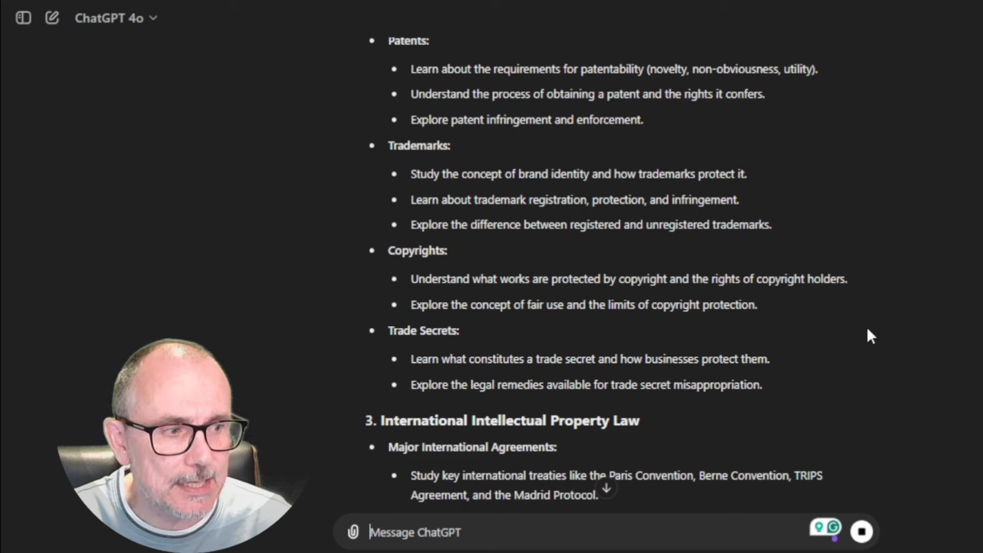
{"action": "scroll", "coordinate": [867, 331], "scroll_direction": "down", "scroll_amount": 3}
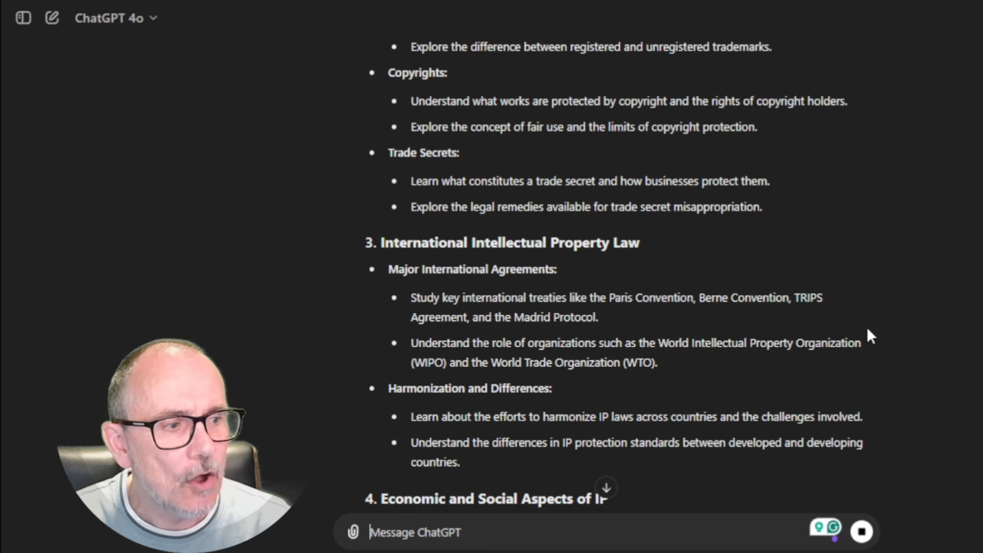
{"action": "scroll", "coordinate": [869, 321], "scroll_direction": "down", "scroll_amount": 2}
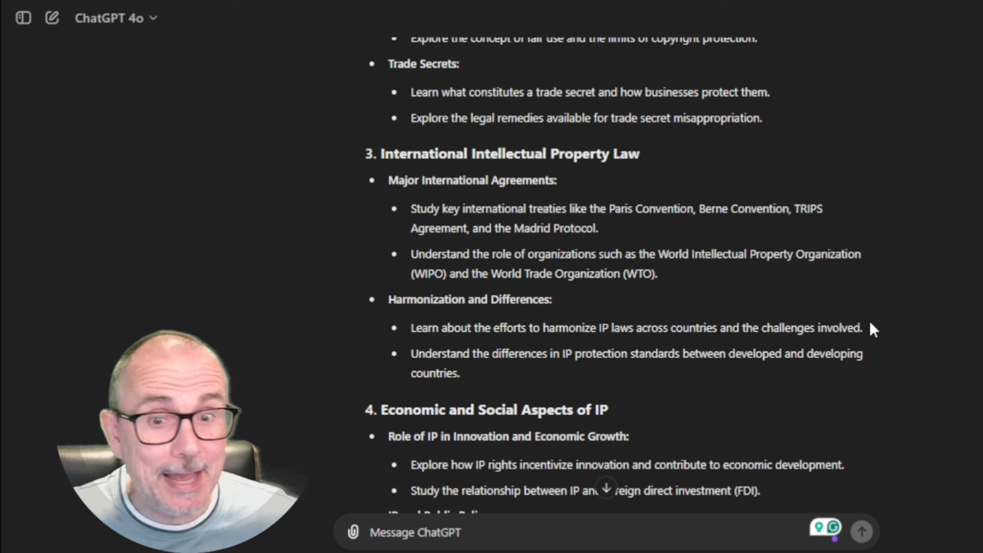
{"action": "scroll", "coordinate": [869, 313], "scroll_direction": "down", "scroll_amount": 5}
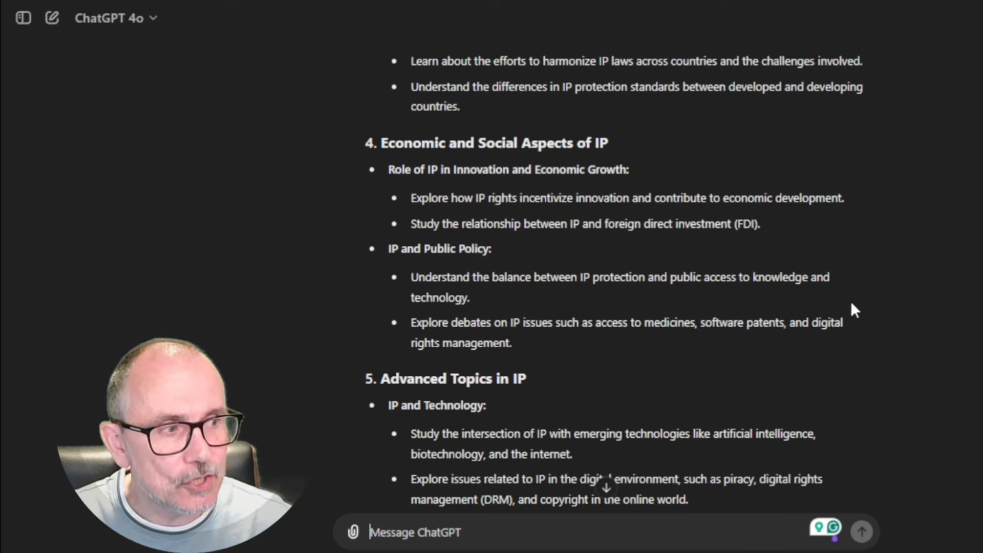
{"action": "scroll", "coordinate": [820, 299], "scroll_direction": "down", "scroll_amount": 3}
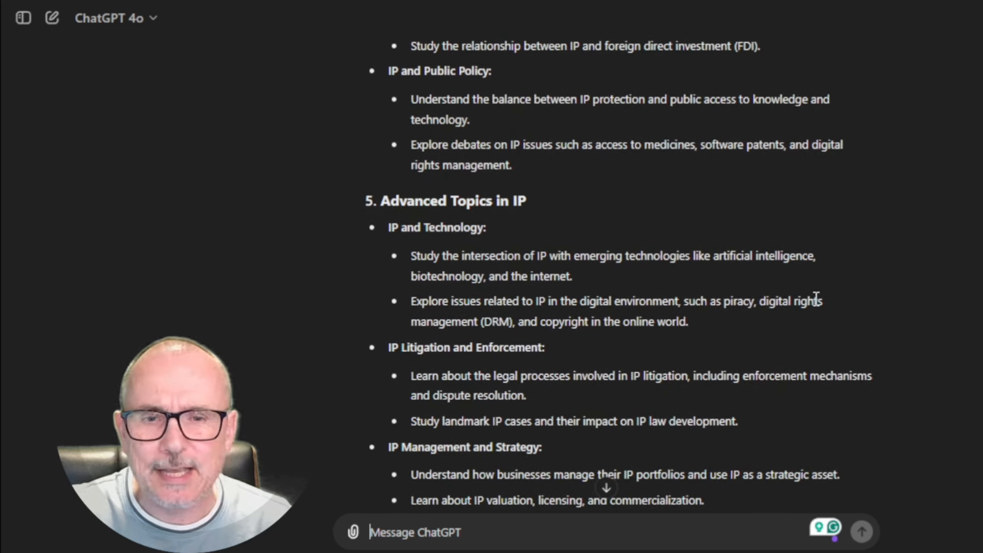
{"action": "scroll", "coordinate": [816, 298], "scroll_direction": "down", "scroll_amount": 2}
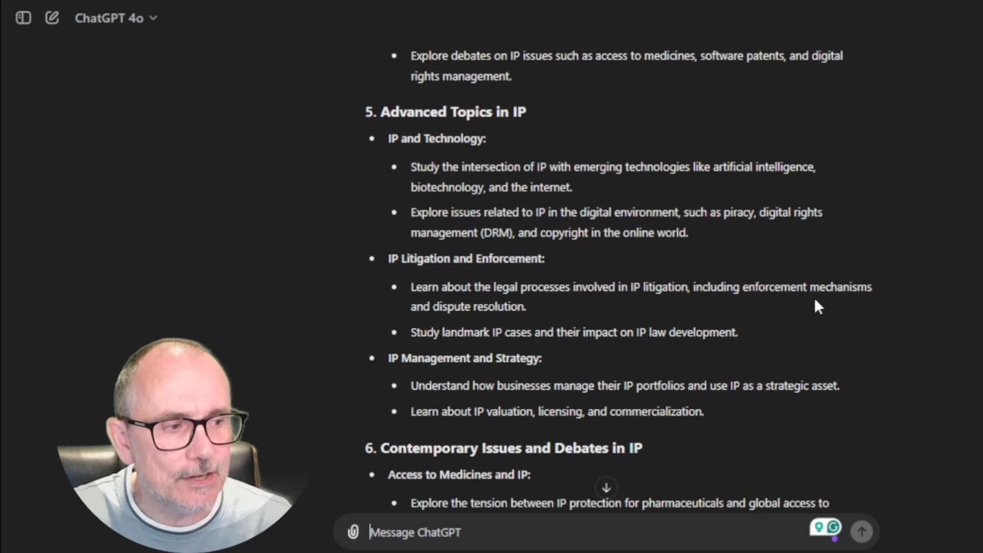
{"action": "scroll", "coordinate": [817, 298], "scroll_direction": "down", "scroll_amount": 2}
{"action": "scroll", "coordinate": [817, 300], "scroll_direction": "down", "scroll_amount": 3}
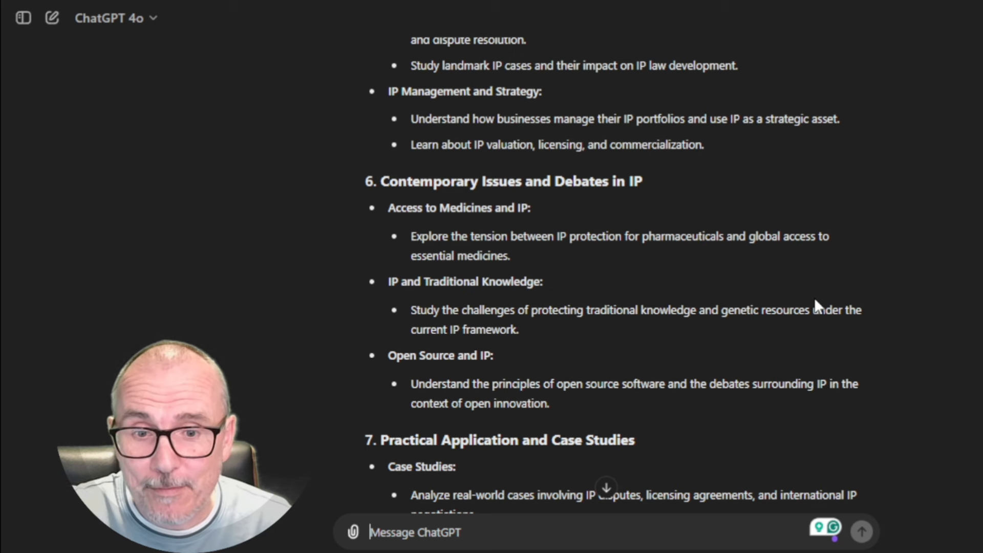
{"action": "scroll", "coordinate": [815, 300], "scroll_direction": "down", "scroll_amount": 5}
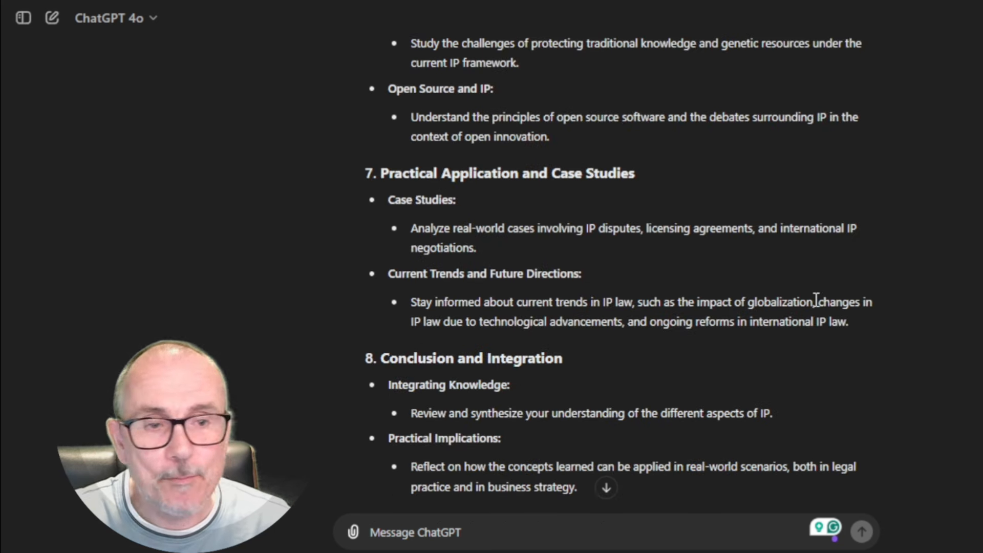
{"action": "scroll", "coordinate": [817, 300], "scroll_direction": "down", "scroll_amount": 3}
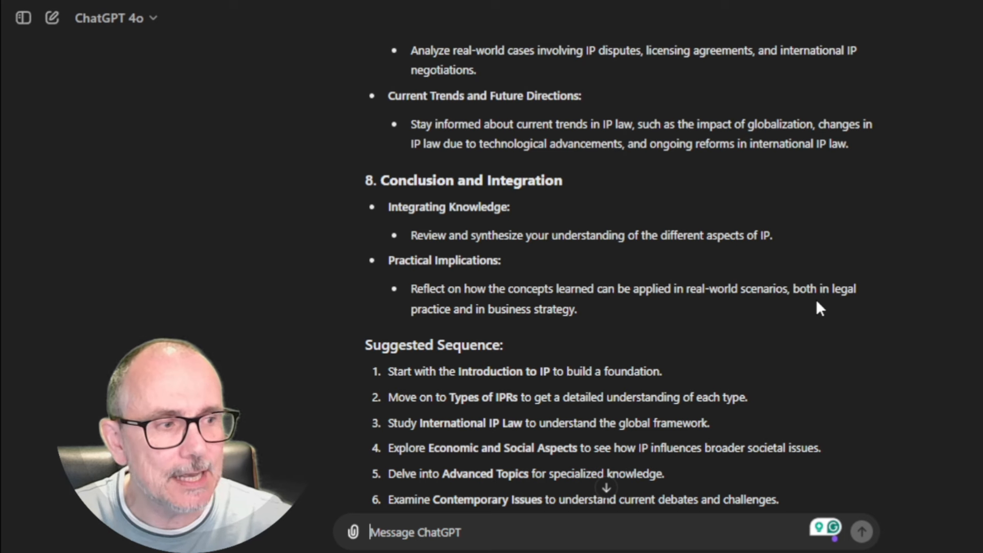
- Ask for three analogies that explain intellectual property rights as they pertain to medicines
{"action": "scroll", "coordinate": [816, 302], "scroll_direction": "down", "scroll_amount": 3}
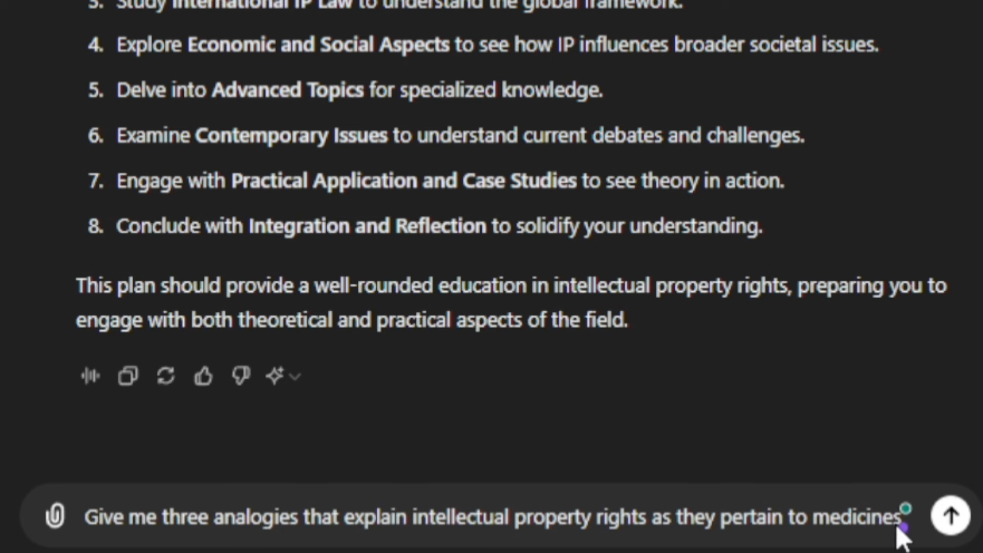
{"action": "left_click", "coordinate": [948, 523]}
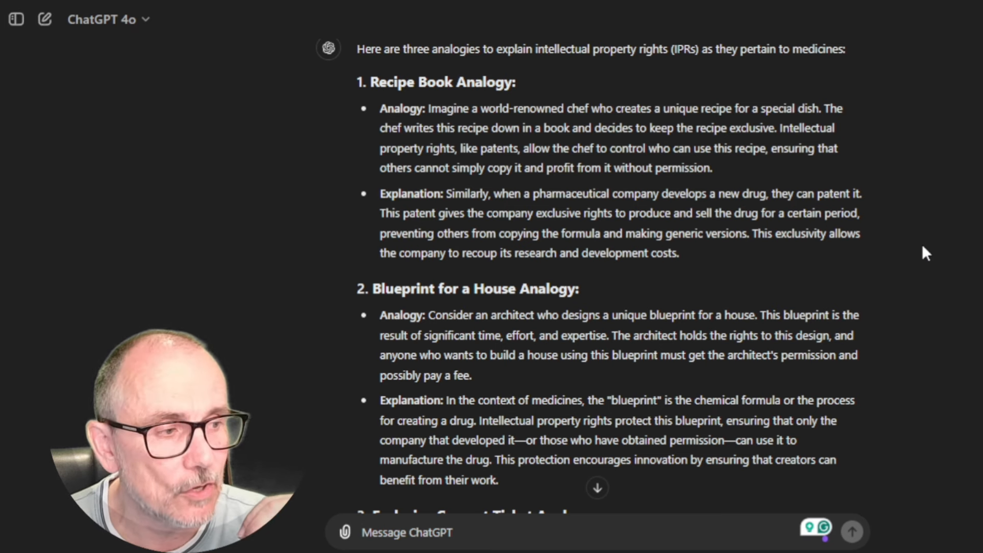
- Request 10 questions on intellectual property rights in the medical field, allowing an answer after each question and then a critique of it
{"action": "scroll", "coordinate": [919, 231], "scroll_direction": "down", "scroll_amount": 2}
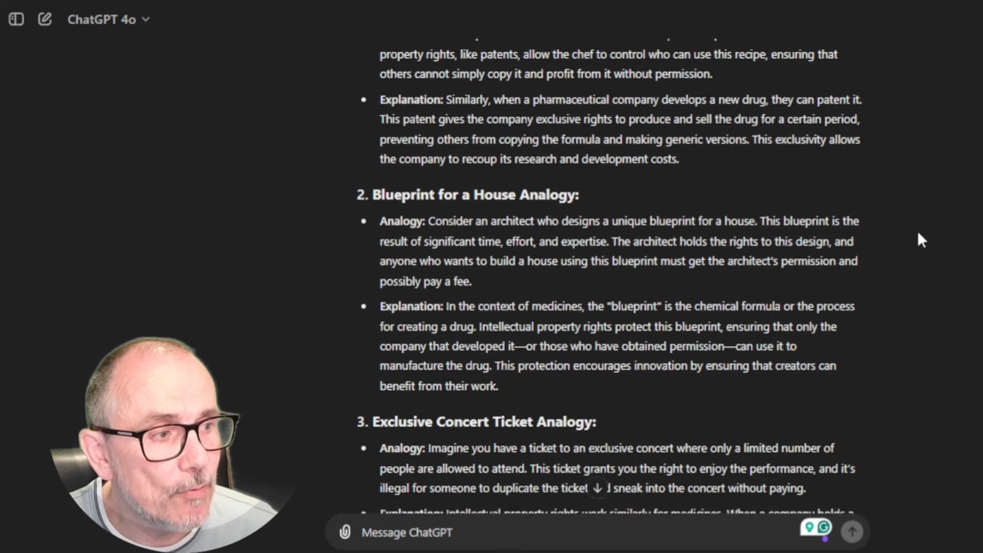
{"action": "scroll", "coordinate": [919, 232], "scroll_direction": "down", "scroll_amount": 1}
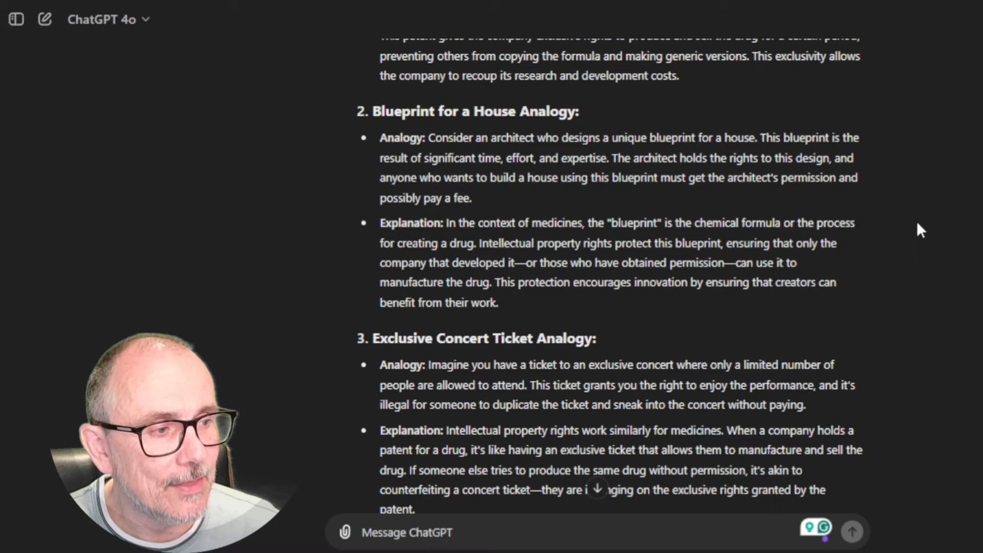
{"action": "scroll", "coordinate": [920, 229], "scroll_direction": "down", "scroll_amount": 2}
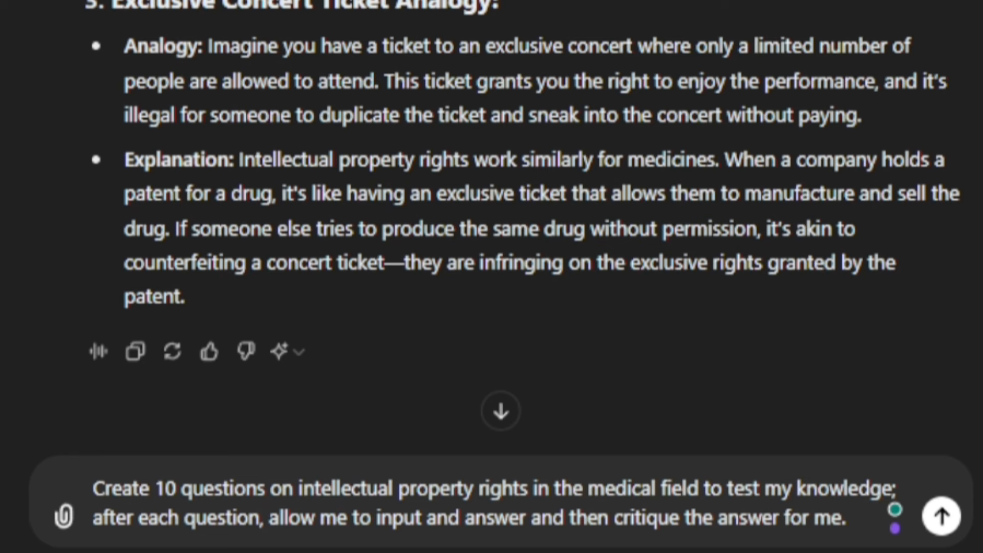
{"action": "key", "text": "Return"}
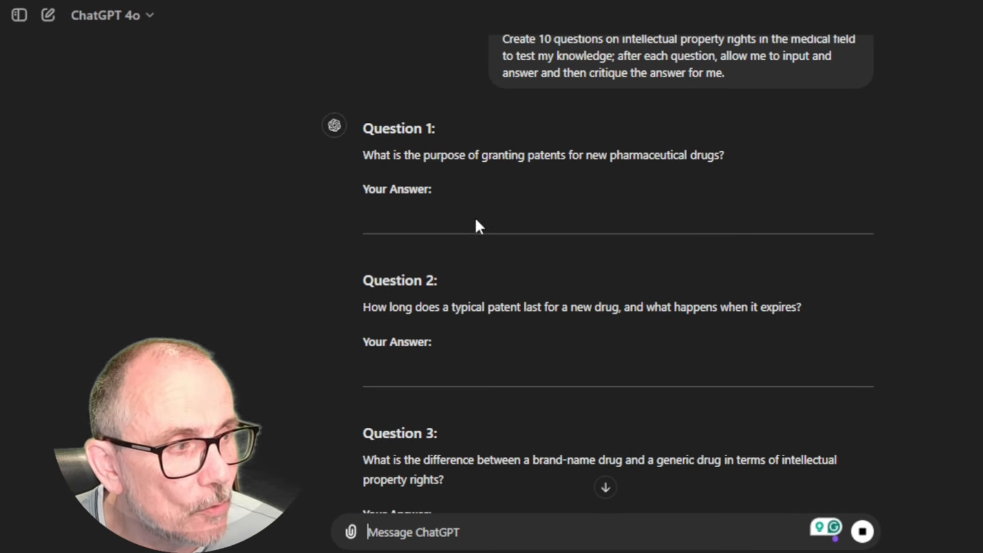
- Answer question 1 with "Q1. it allpows pharma companies to make lots of money" and review the critique
{"action": "type", "text": "Q1. it allpows pharma ccmpanies to make lots of money"}
{"action": "key", "text": "Return"}
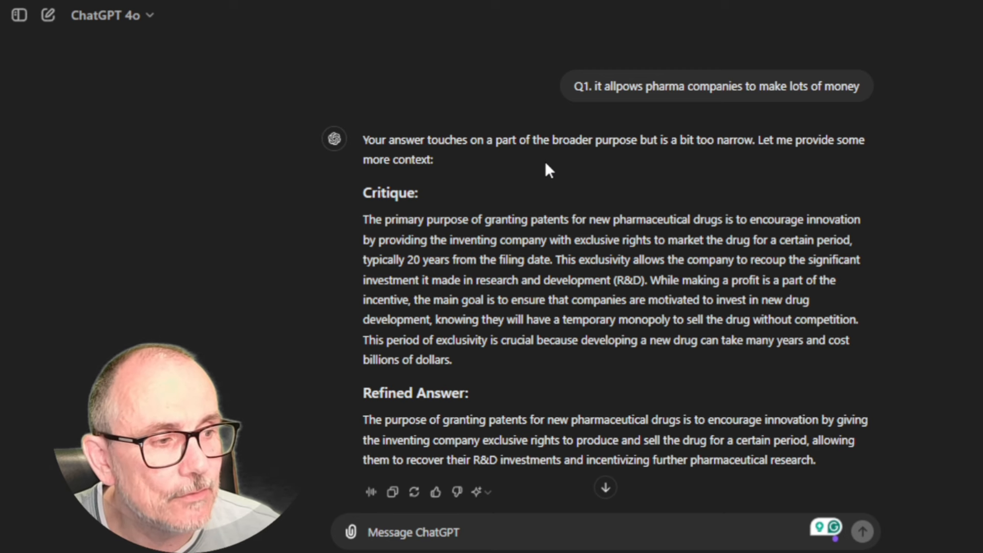
{"action": "scroll", "coordinate": [544, 177], "scroll_direction": "down", "scroll_amount": 1}
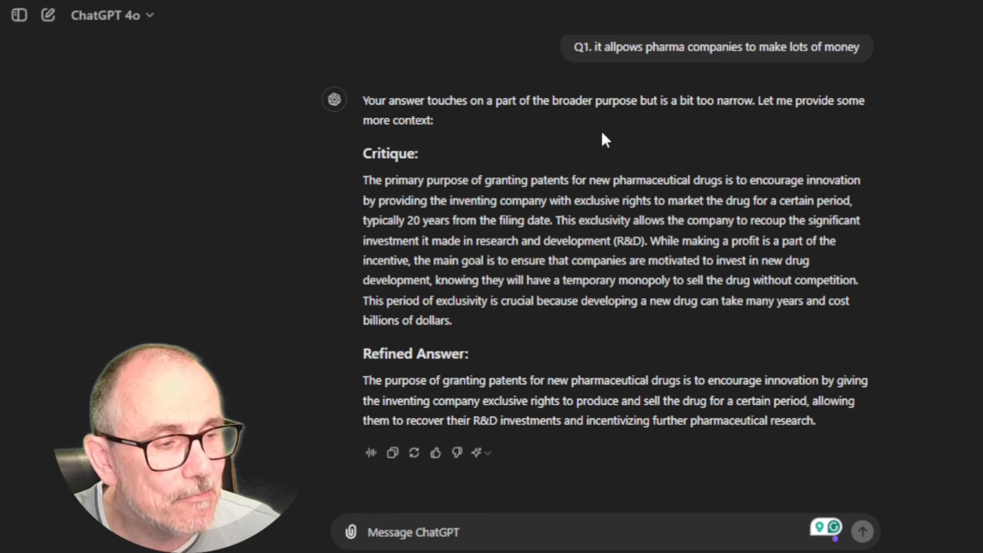